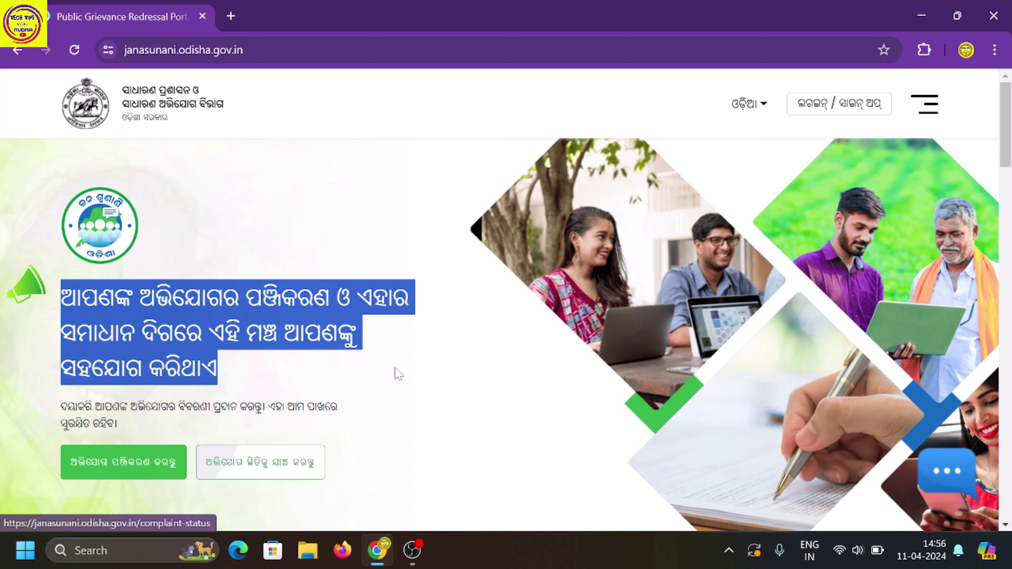
Step: Review the homepage sections on filing through WhatsApp, which authorities receive grievances, and which subjects are not accepted
left_click(412, 379)
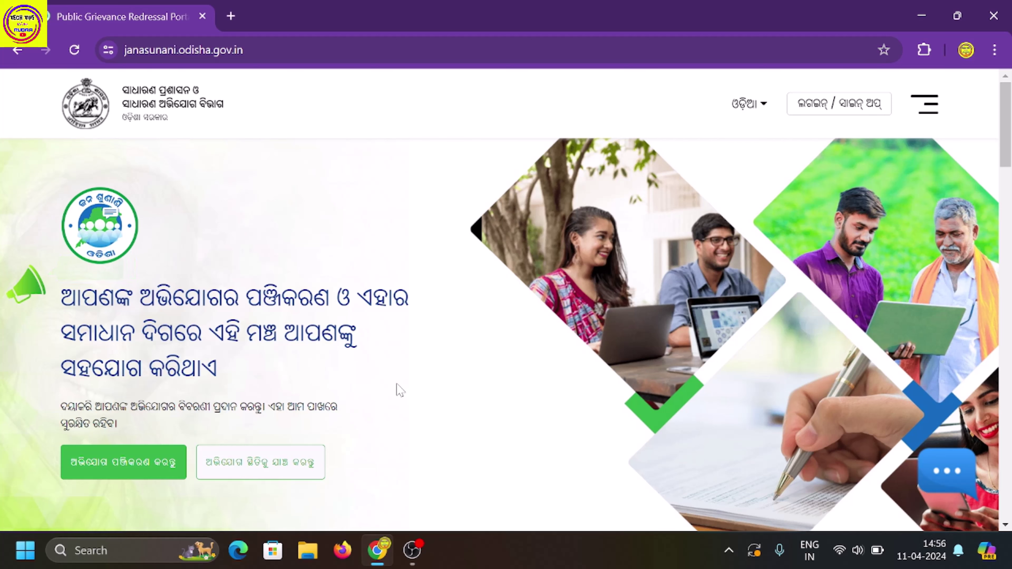
scroll(399, 389, "down", 6)
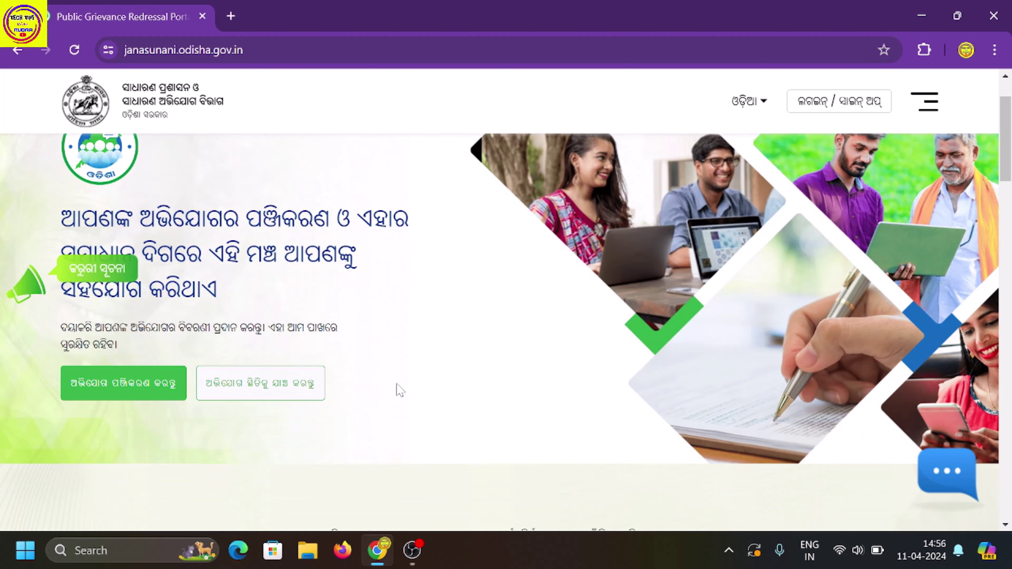
scroll(396, 388, "down", 2)
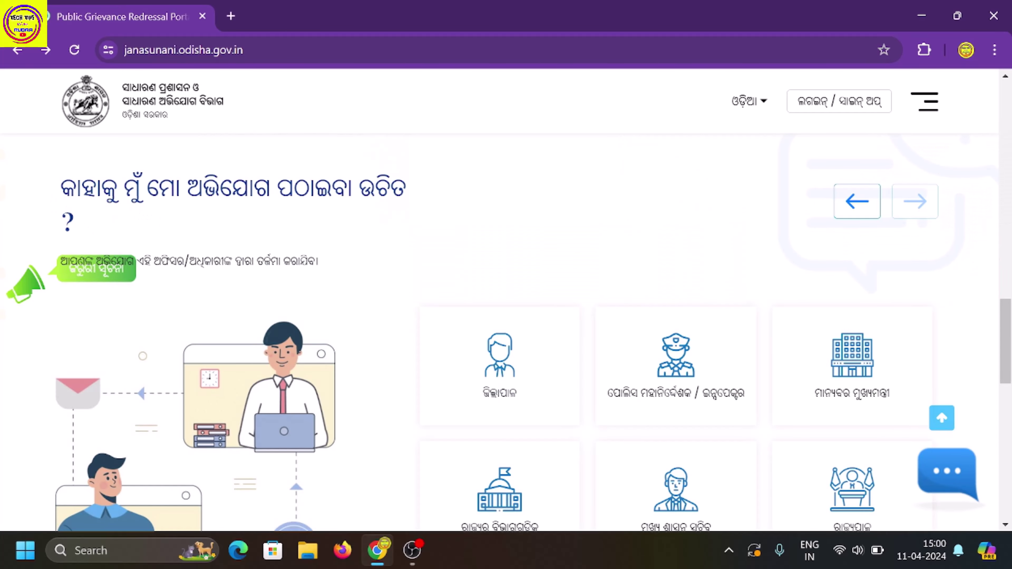
scroll(652, 279, "down", 2)
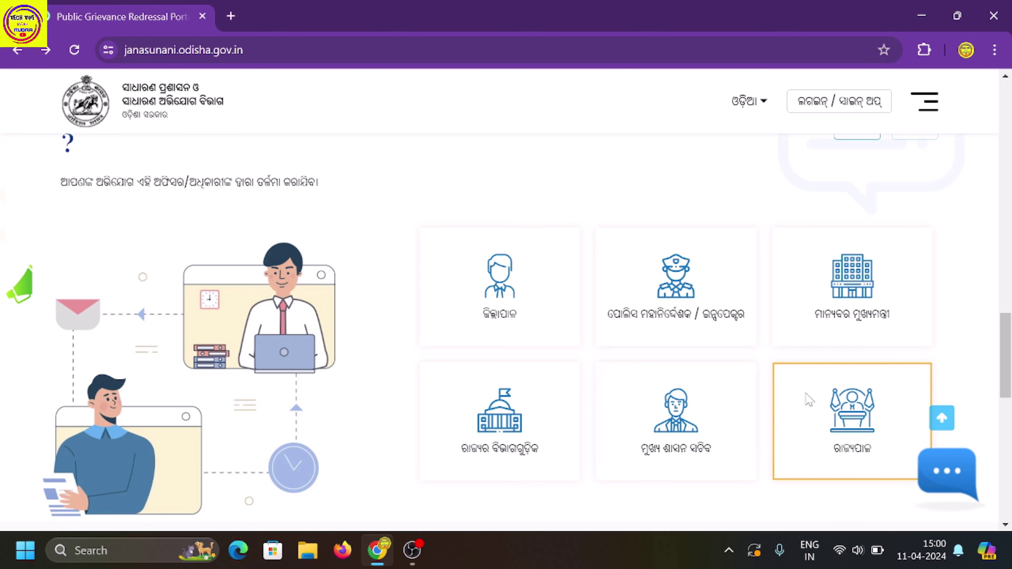
scroll(643, 324, "up", 2)
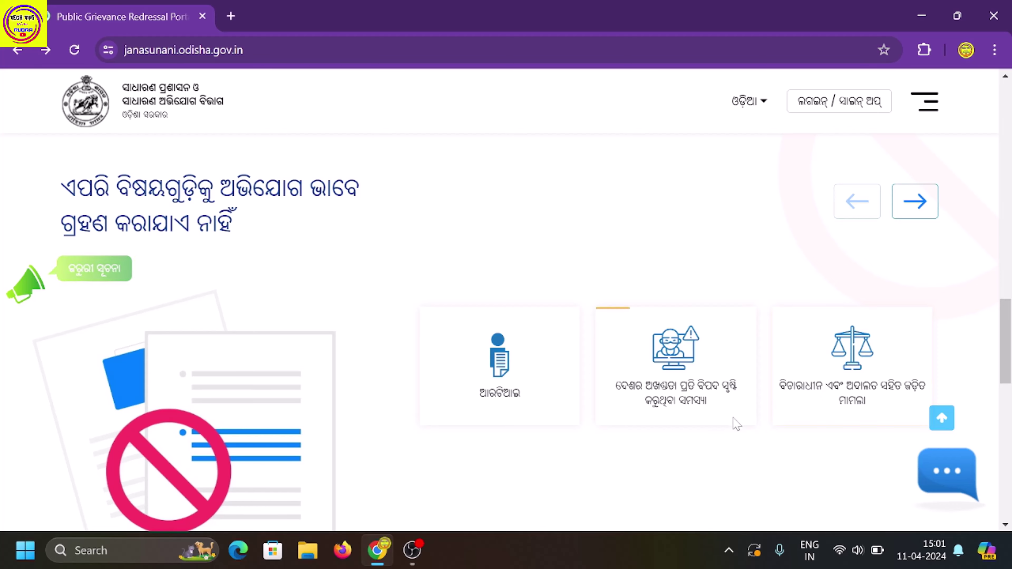
scroll(732, 418, "up", 4)
scroll(720, 406, "up", 10)
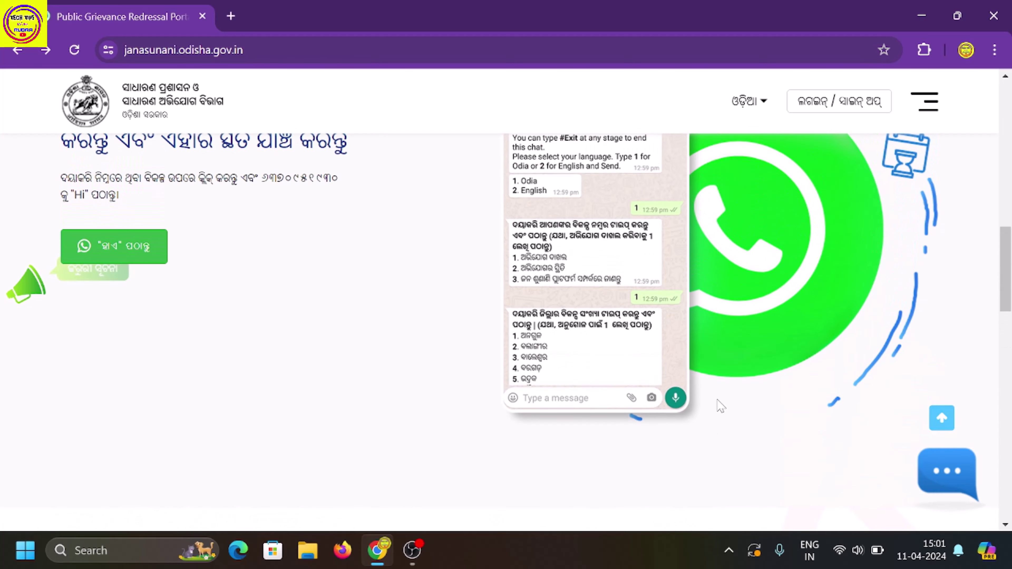
scroll(720, 407, "up", 4)
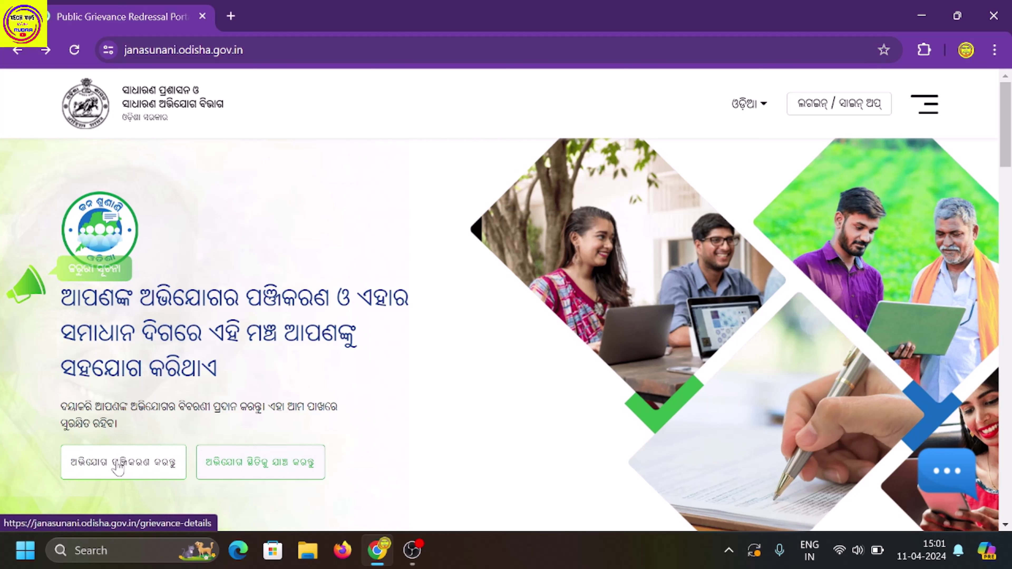
Step: Start registering a grievance, dismiss the important notice and choose to continue without logging in
left_click(147, 472)
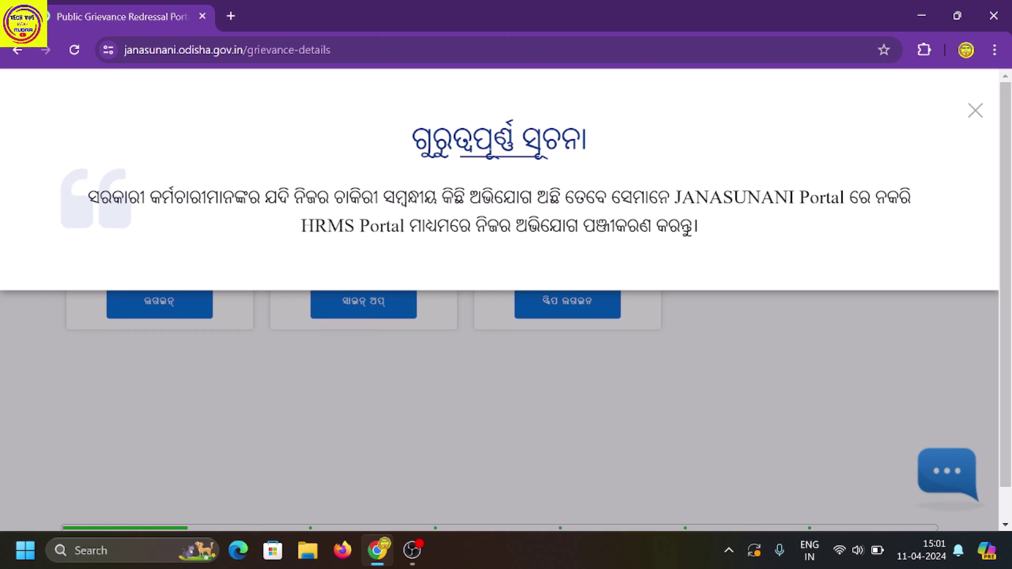
left_click(975, 110)
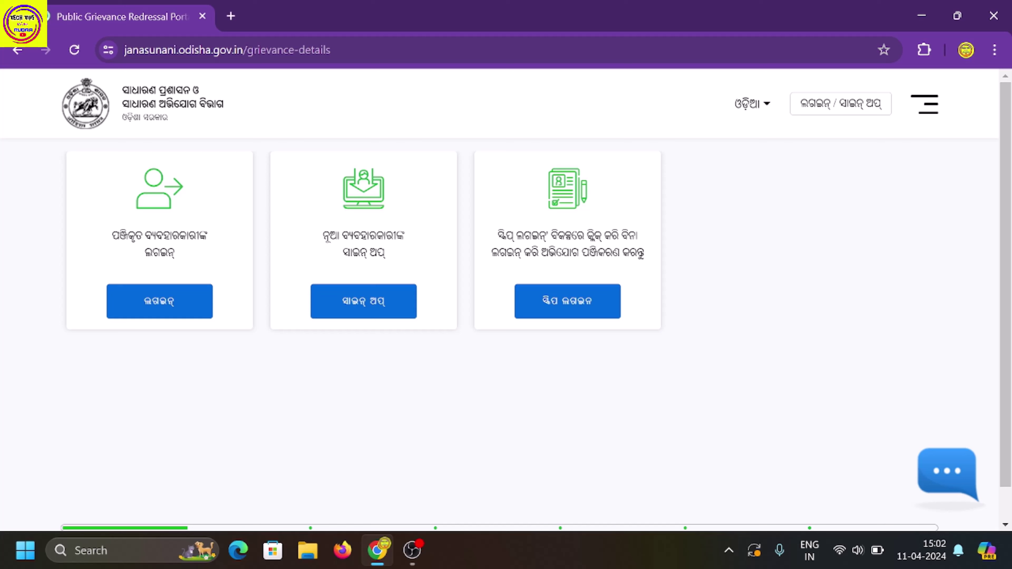
left_click(568, 309)
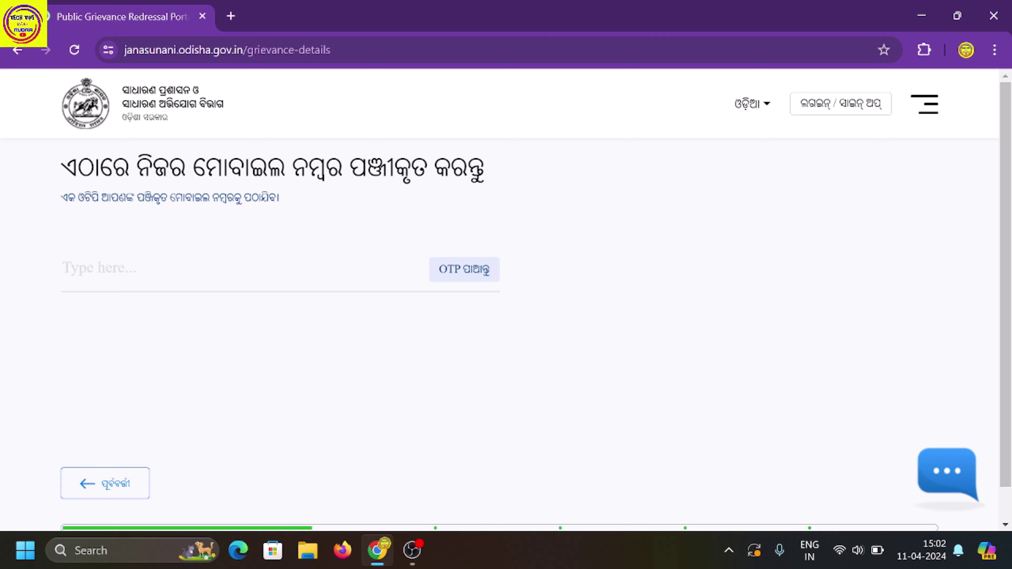
Step: Enter the complainant's mobile number, request an OTP and verify it with the received code
left_click_drag(61, 167, 429, 197)
left_click(377, 214)
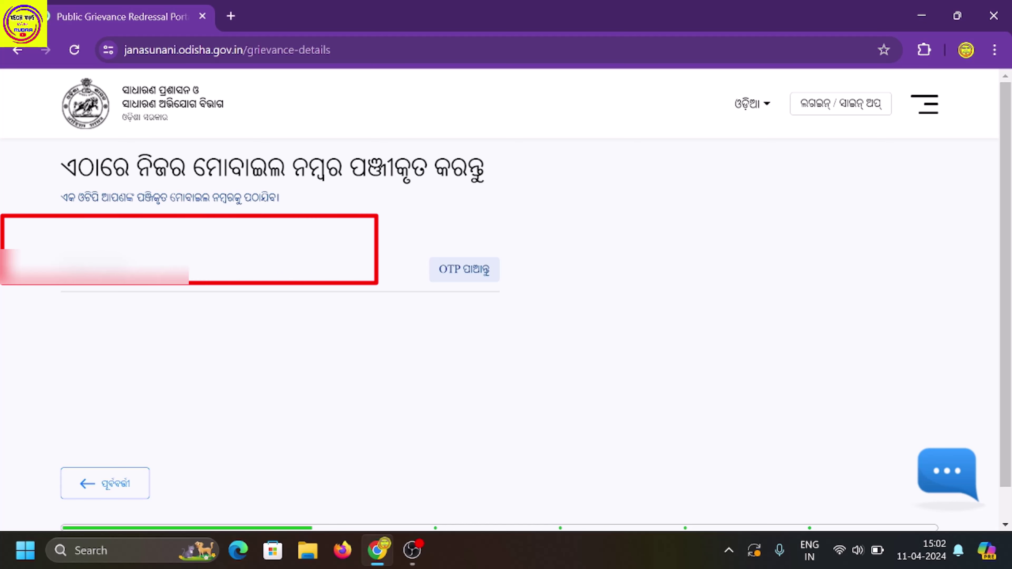
left_click(471, 277)
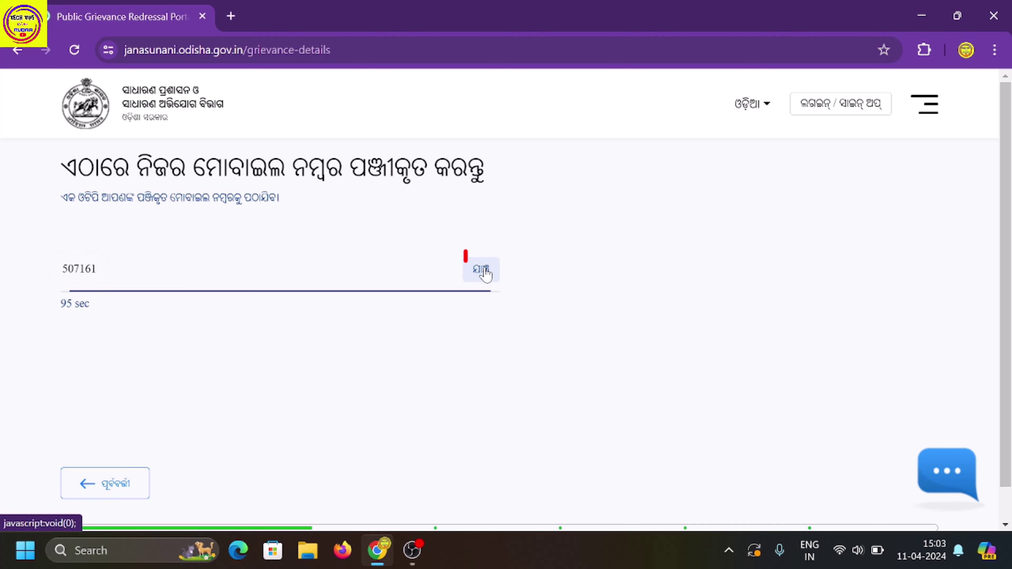
left_click(482, 271)
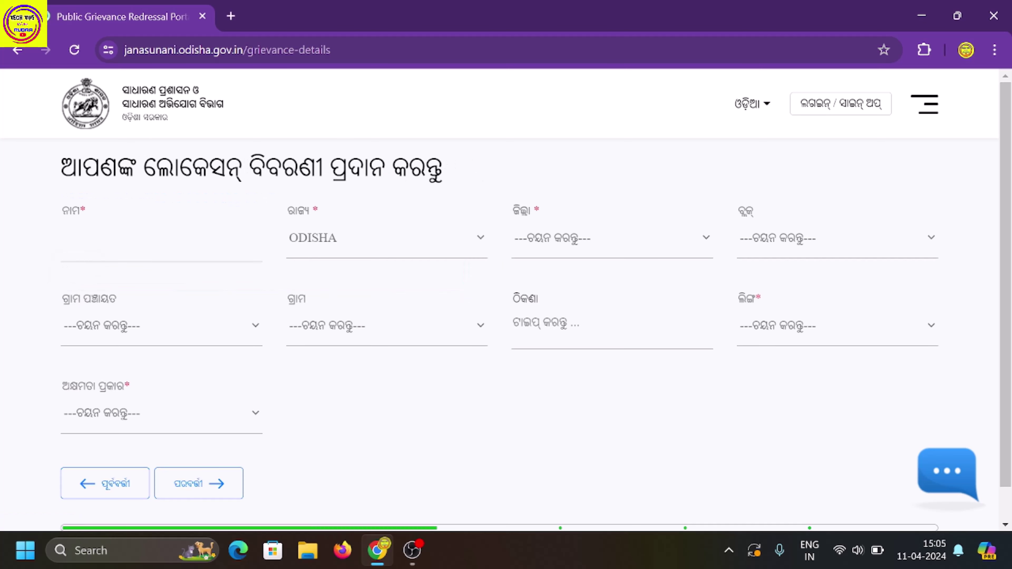
Step: Fill in the complainant's name and select Jagatsinghapur as the district and Balikuda as the block
left_click_drag(62, 167, 462, 175)
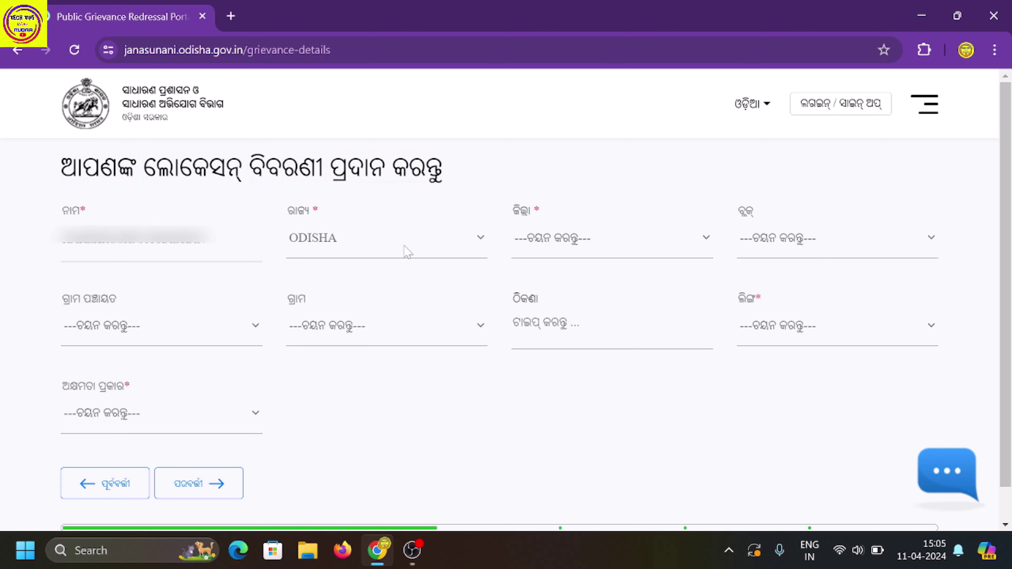
left_click(556, 244)
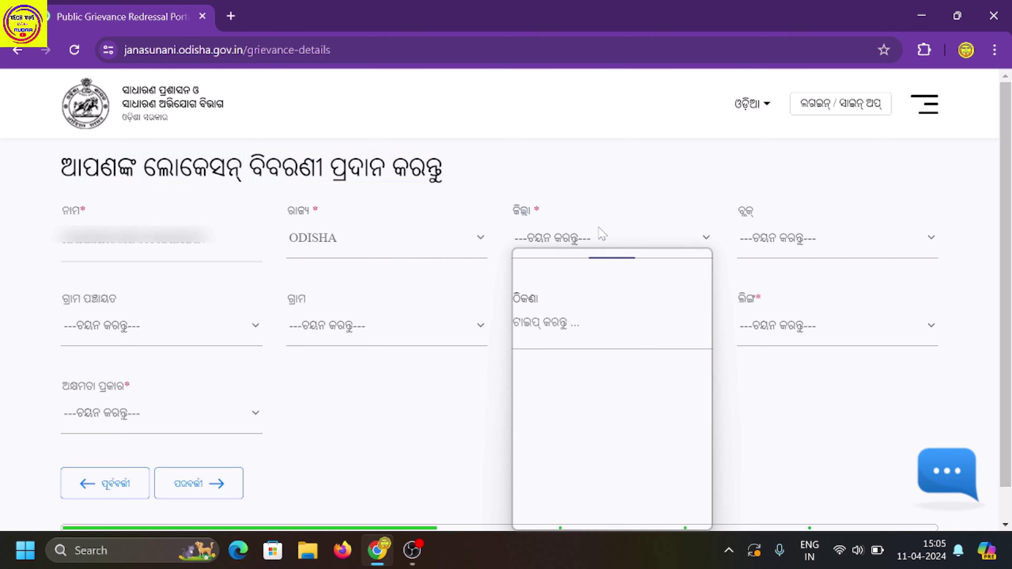
left_click(600, 454)
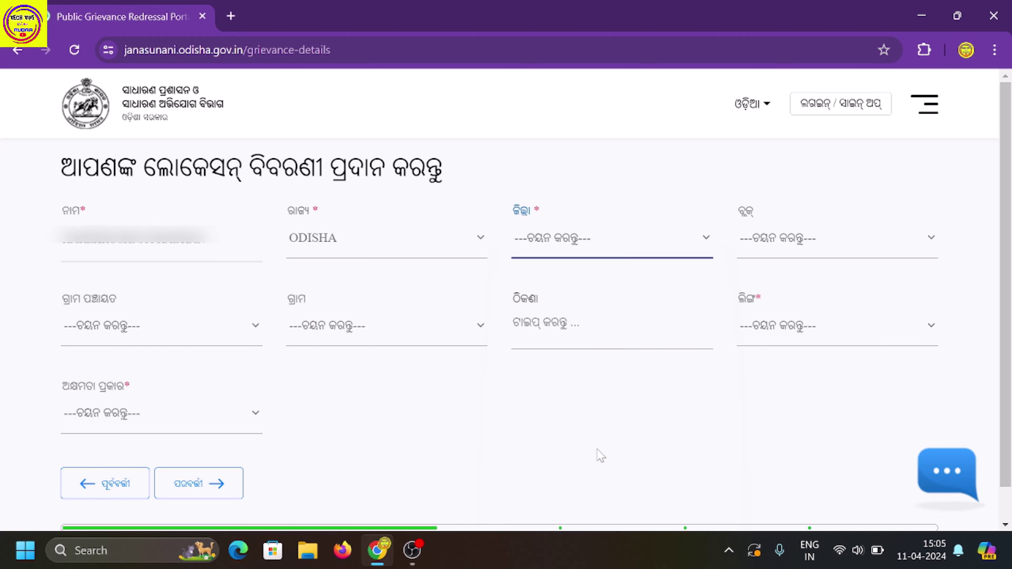
left_click(784, 256)
left_click(773, 298)
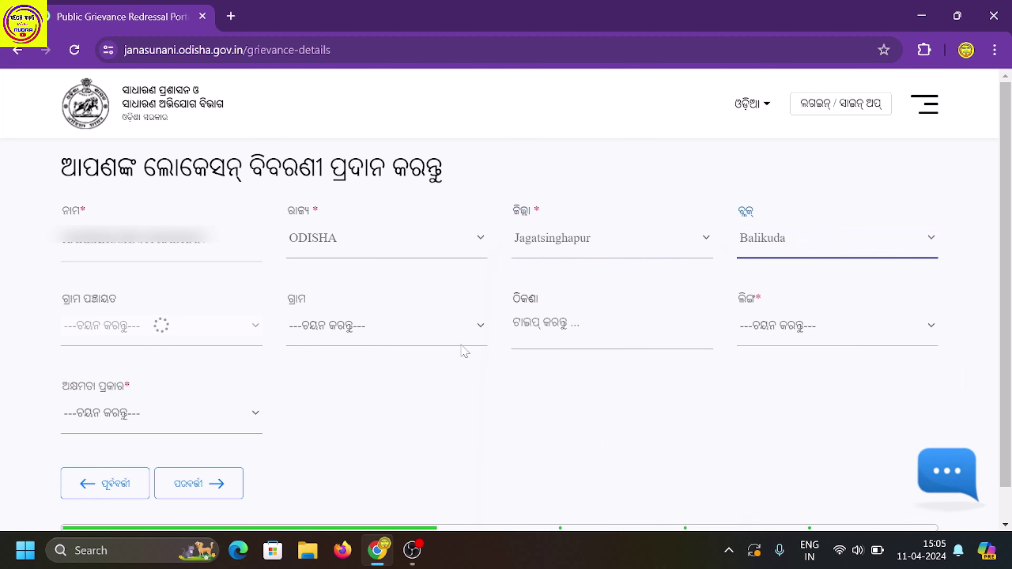
Step: Select the complainant's gram panchayat and village in the location details
left_click(187, 340)
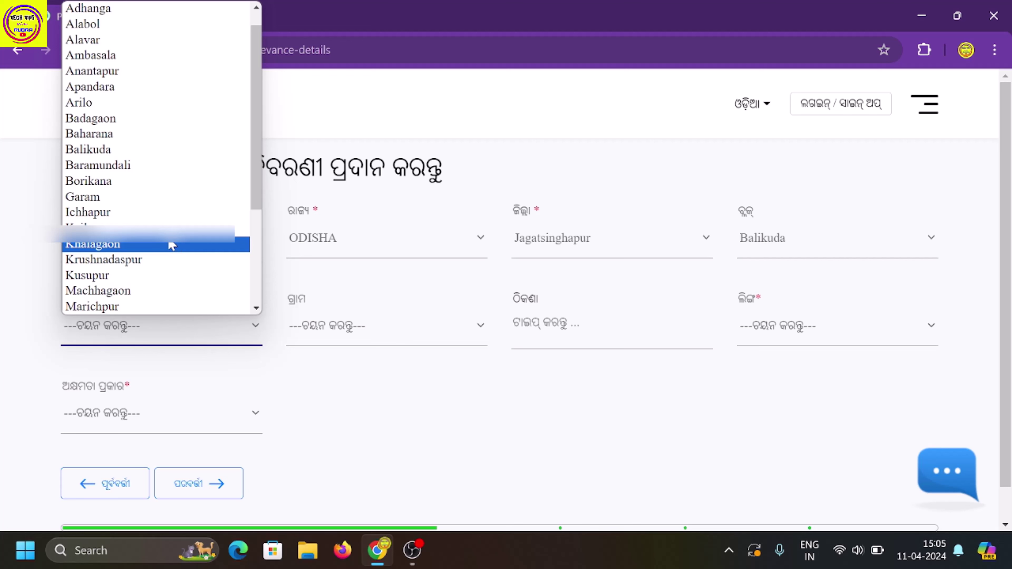
scroll(171, 245, "down", 3)
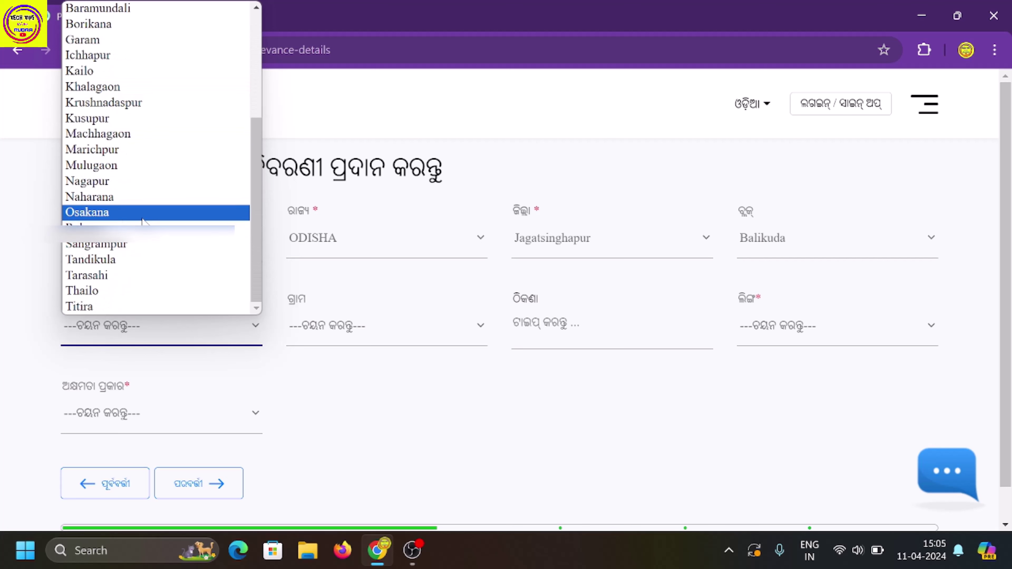
left_click(126, 197)
left_click(331, 333)
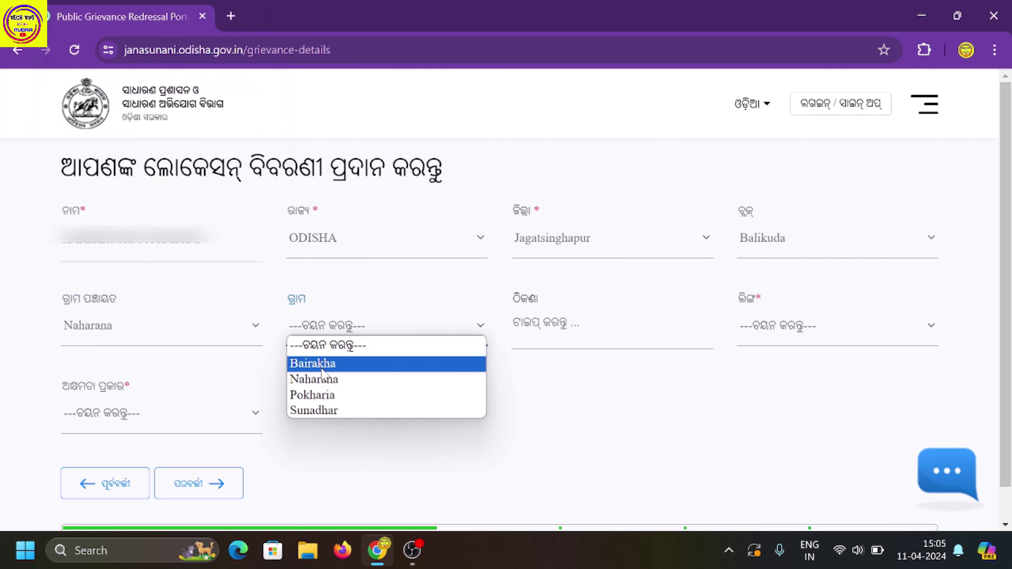
left_click(321, 409)
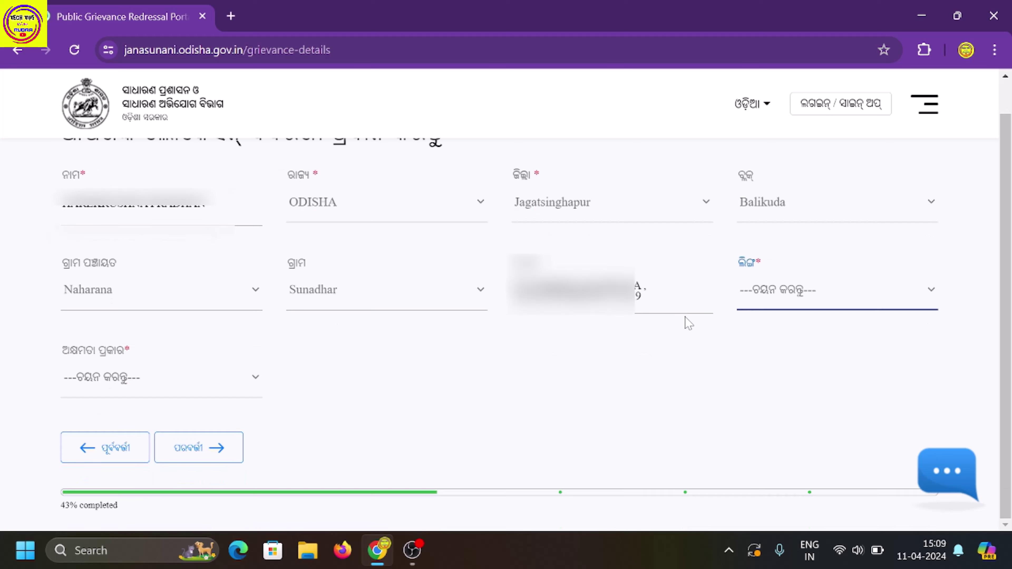
Step: Set the gender to Male and the disability type to Other Disability, and continue to the grievance description
left_click(787, 304)
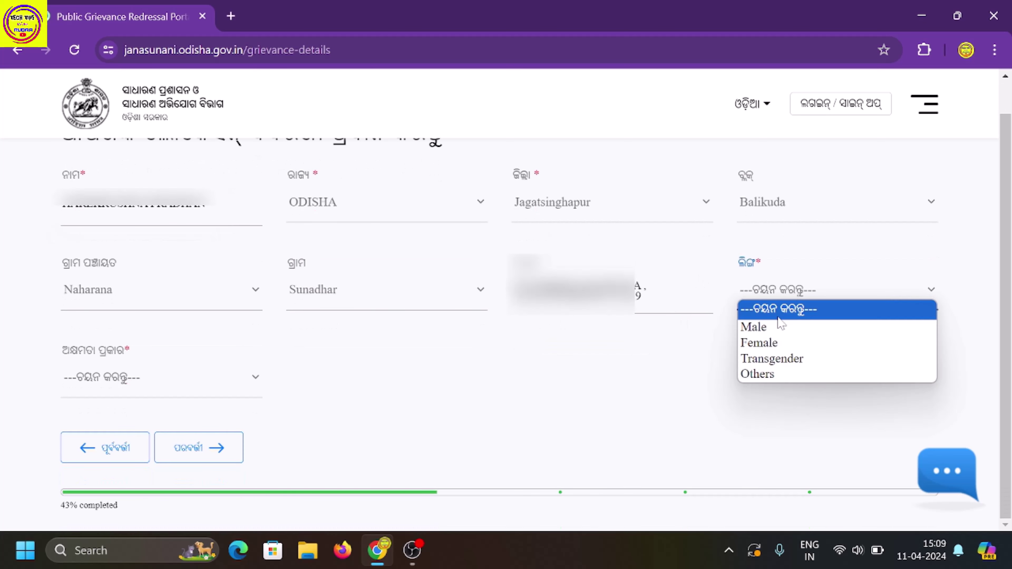
left_click(777, 330)
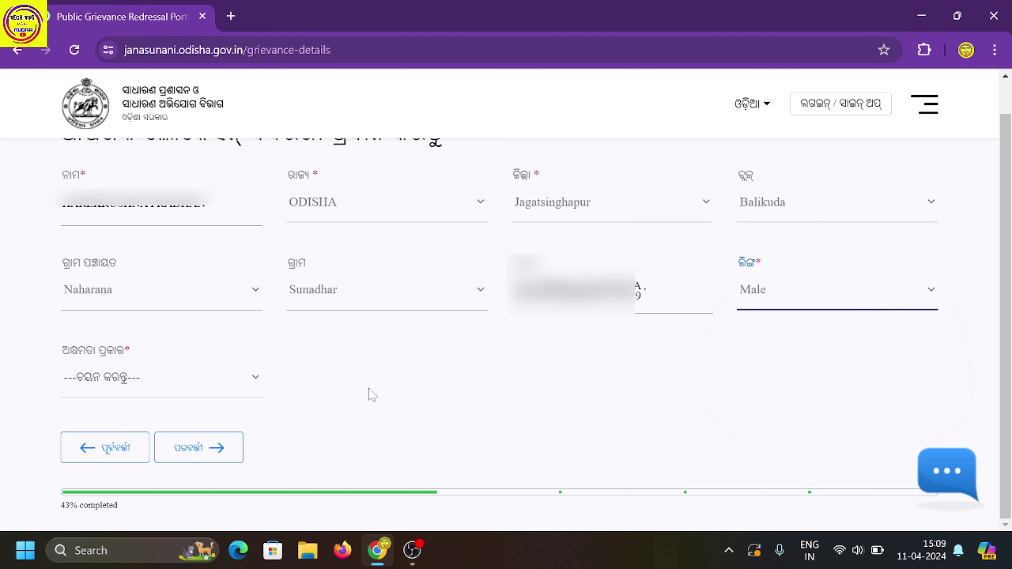
left_click(206, 395)
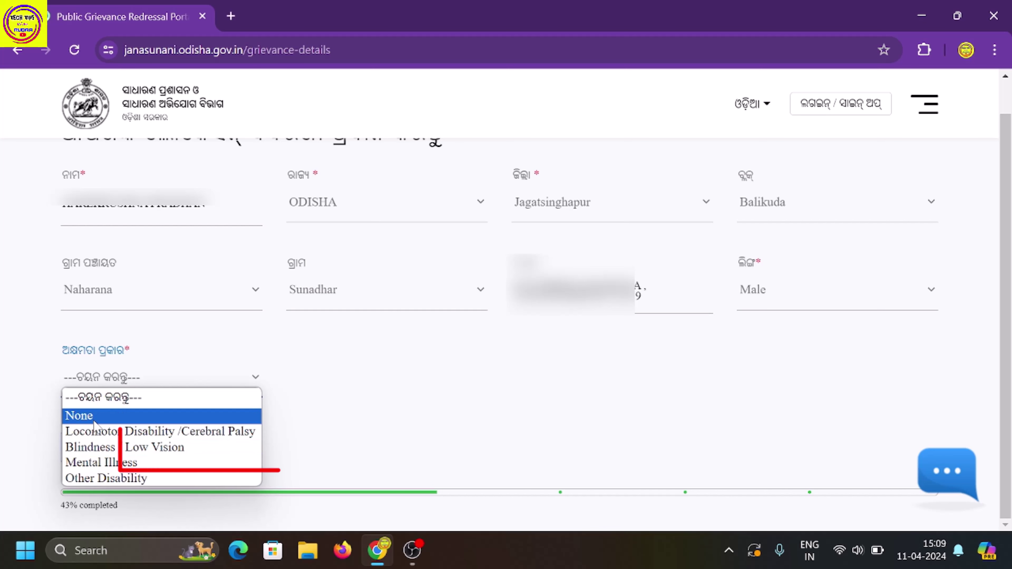
left_click(191, 478)
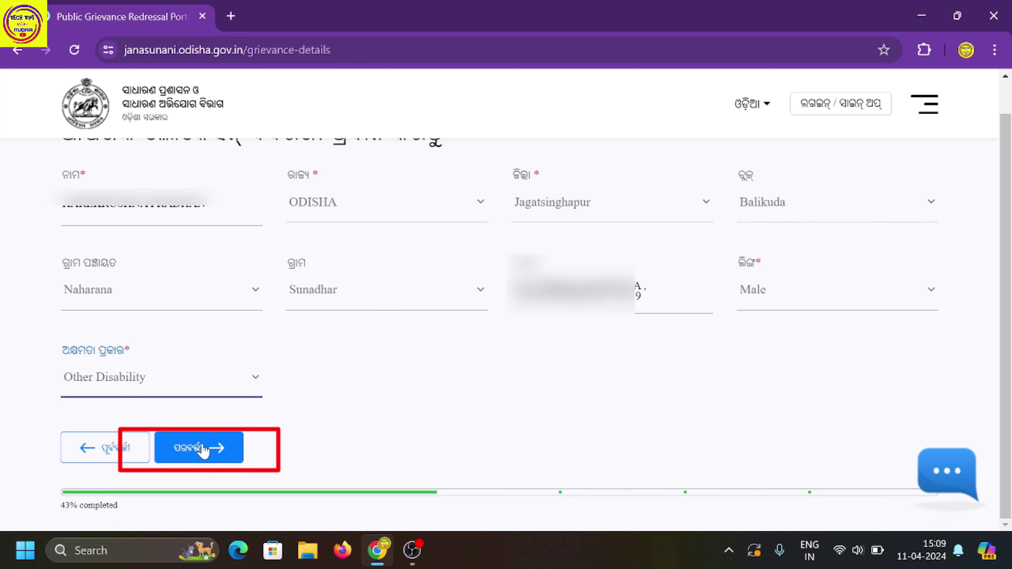
left_click(201, 449)
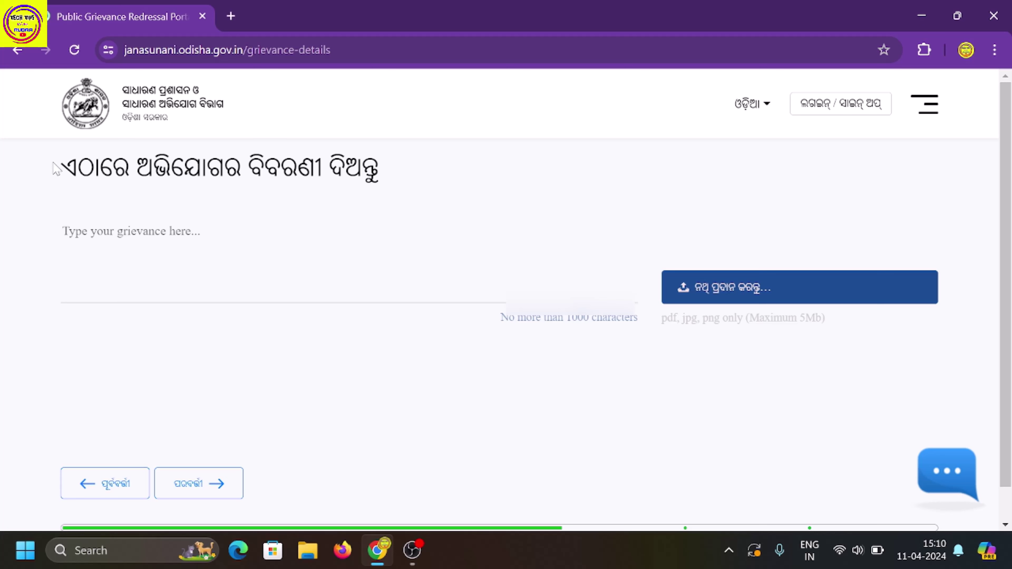
Step: Enter the grievance description in Odia, including the complainant's address details, and check the text
left_click_drag(58, 168, 286, 195)
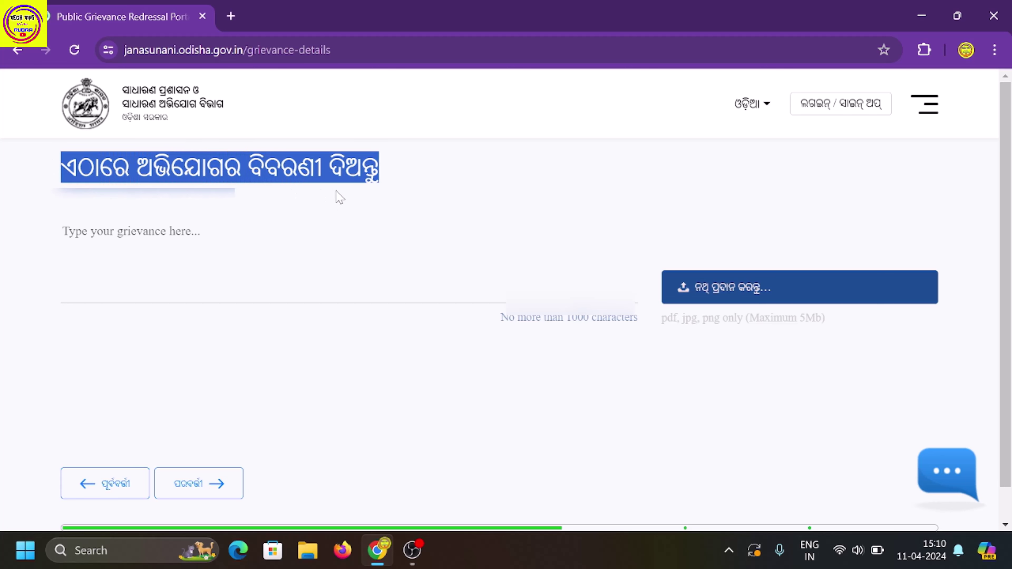
left_click(339, 239)
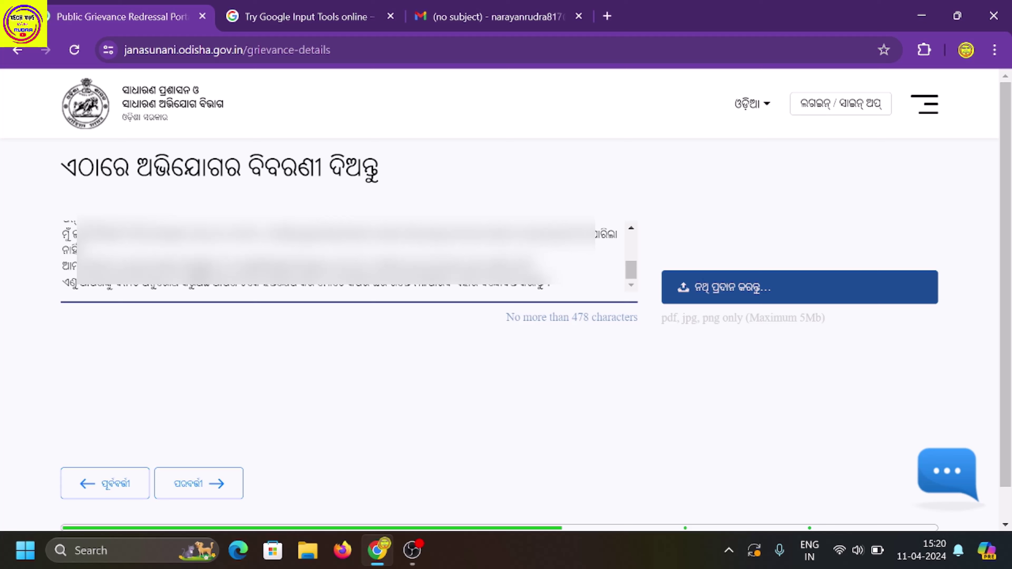
scroll(338, 255, "up", 4)
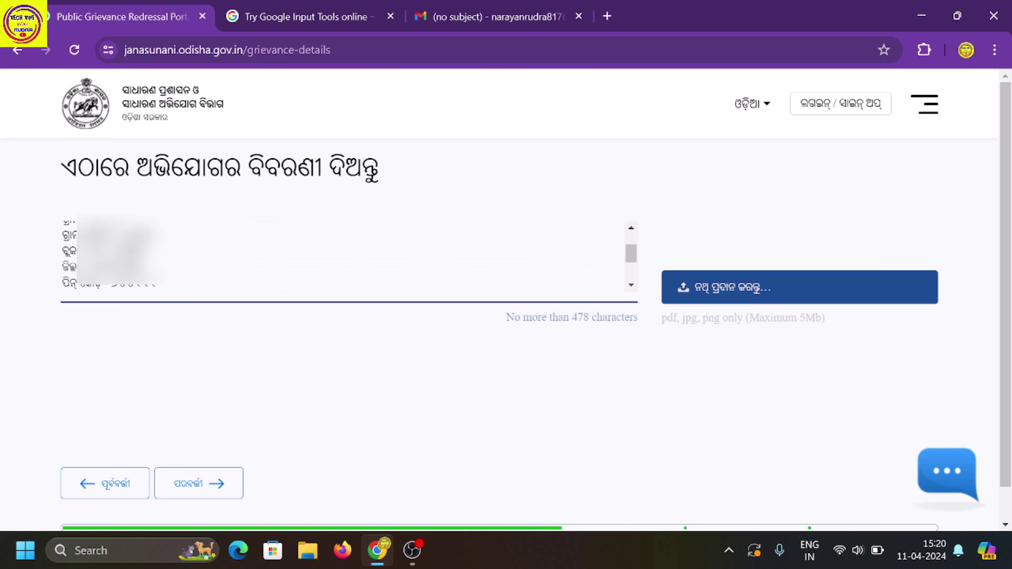
scroll(338, 255, "down", 4)
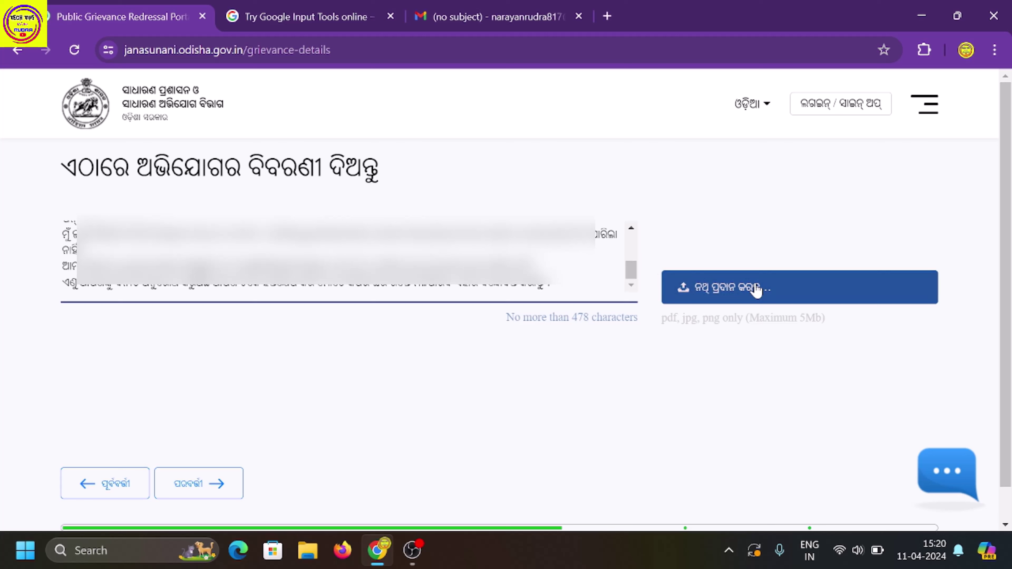
Step: Attach the file ilovepdf_merged (3).pdf from Downloads as the grievance's supporting document
left_click(722, 300)
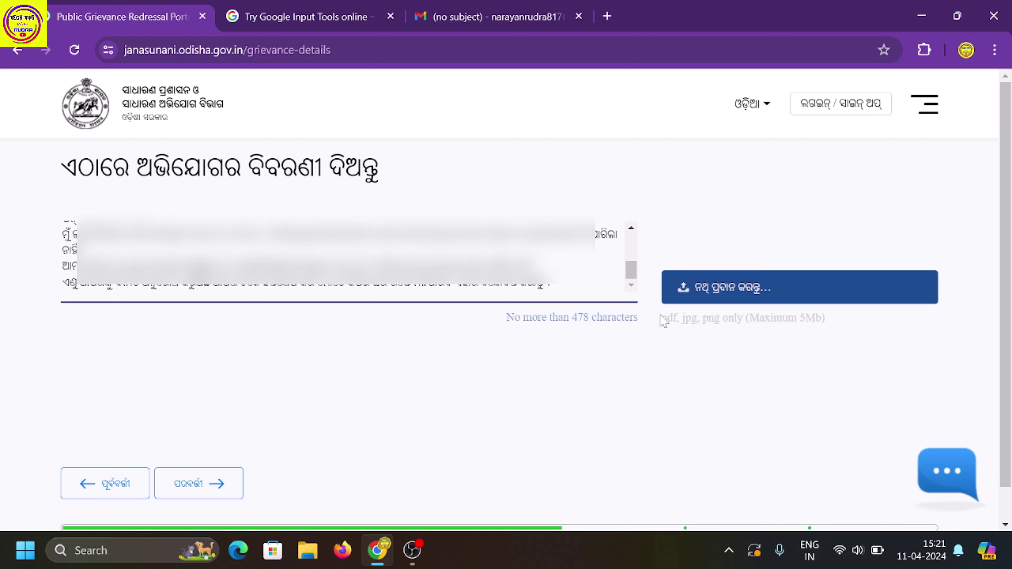
left_click_drag(759, 318, 835, 332)
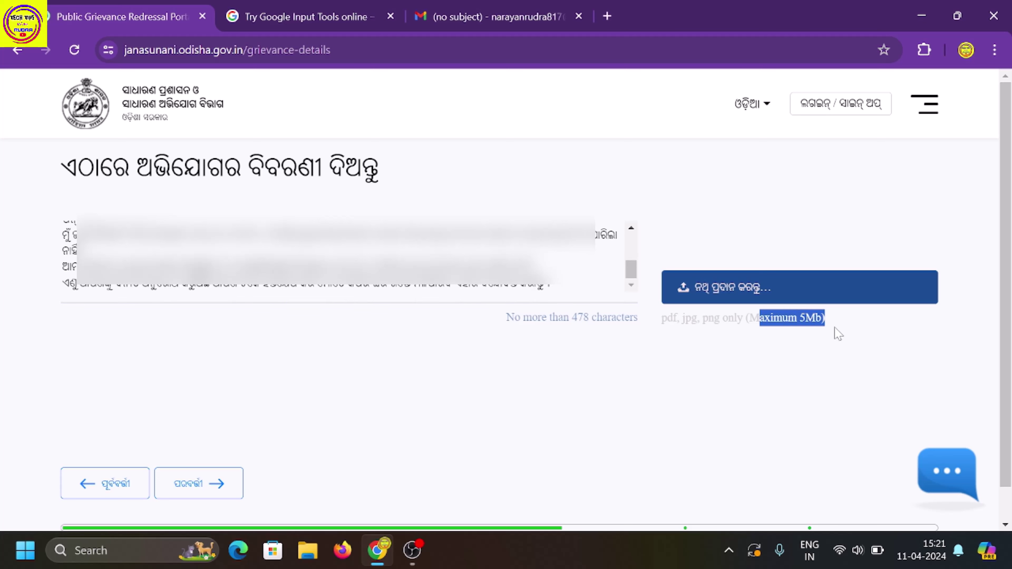
left_click(757, 318)
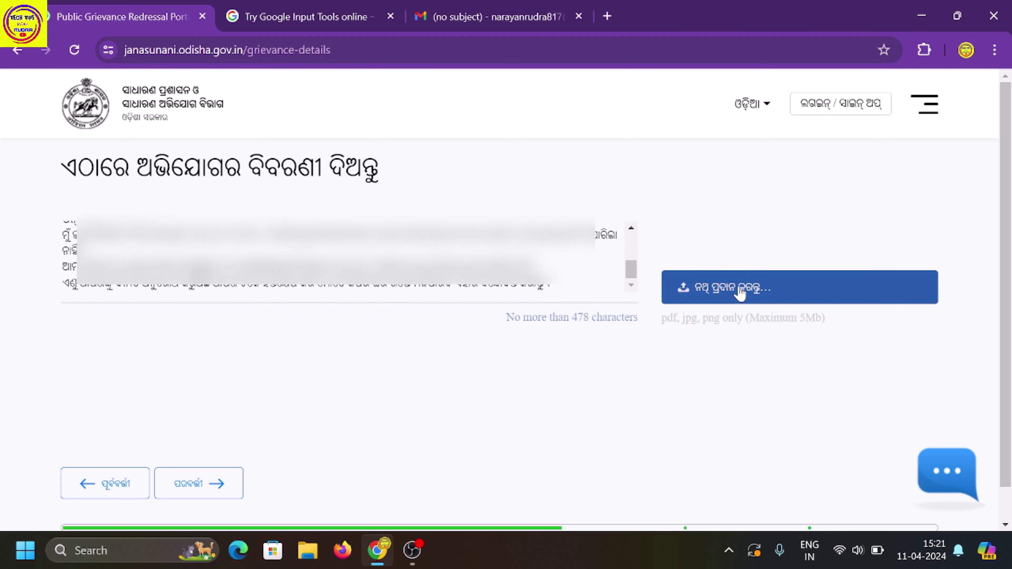
left_click(714, 290)
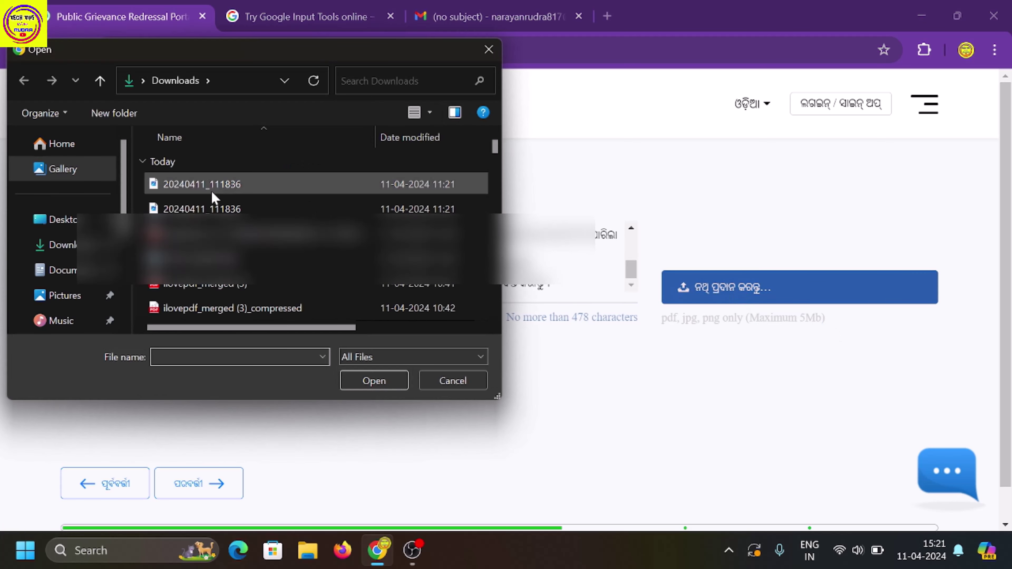
left_click(234, 286)
double_click(234, 289)
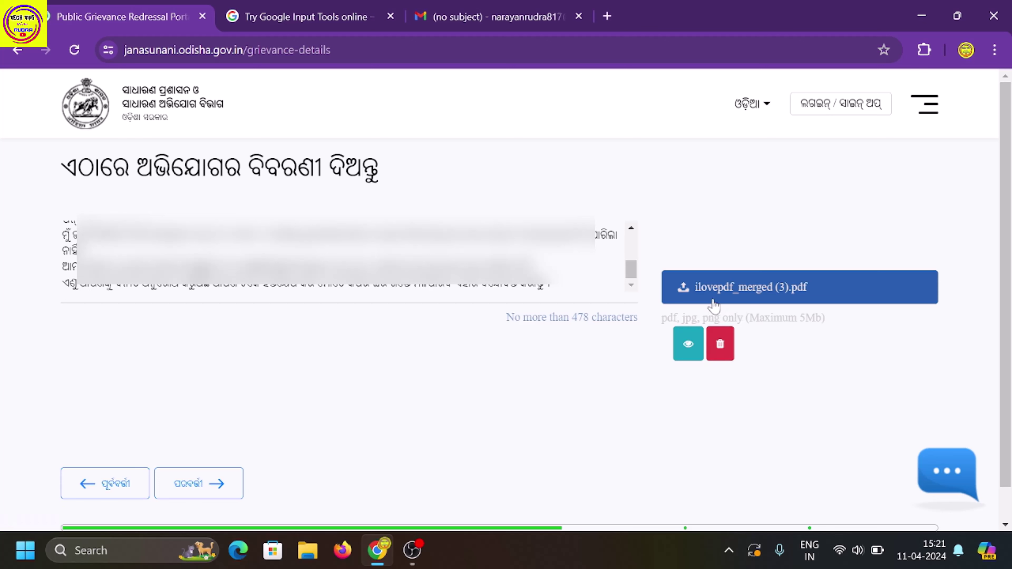
Step: Continue from the grievance description and attachment to the choice of recipient, and read the question there
scroll(303, 398, "down", 1)
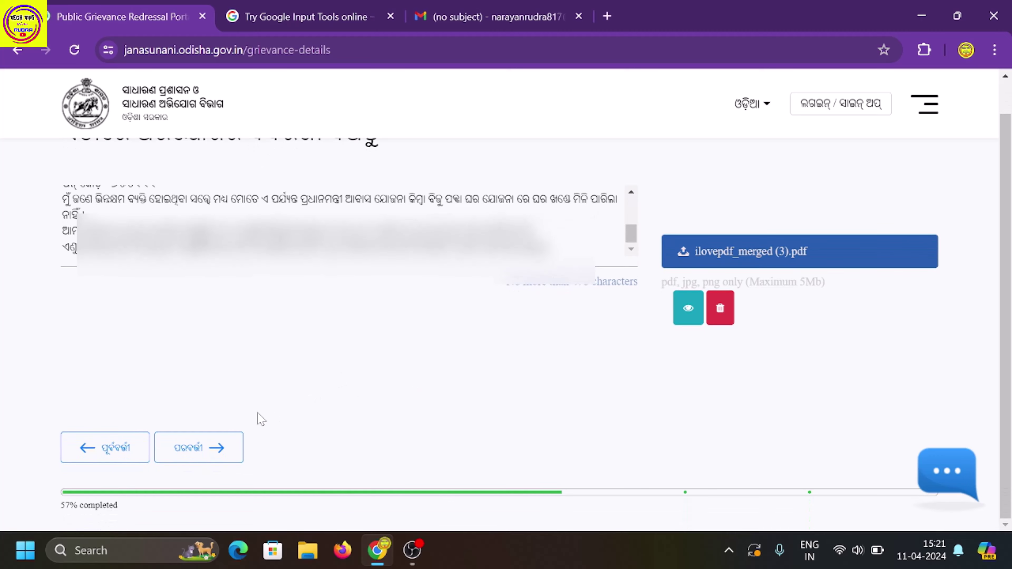
left_click(209, 448)
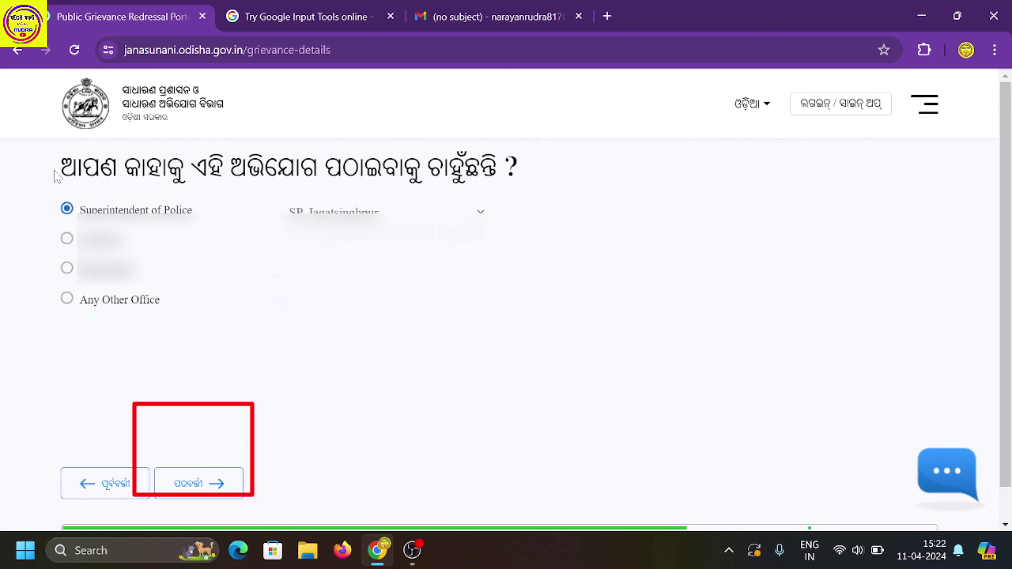
left_click_drag(54, 175, 542, 181)
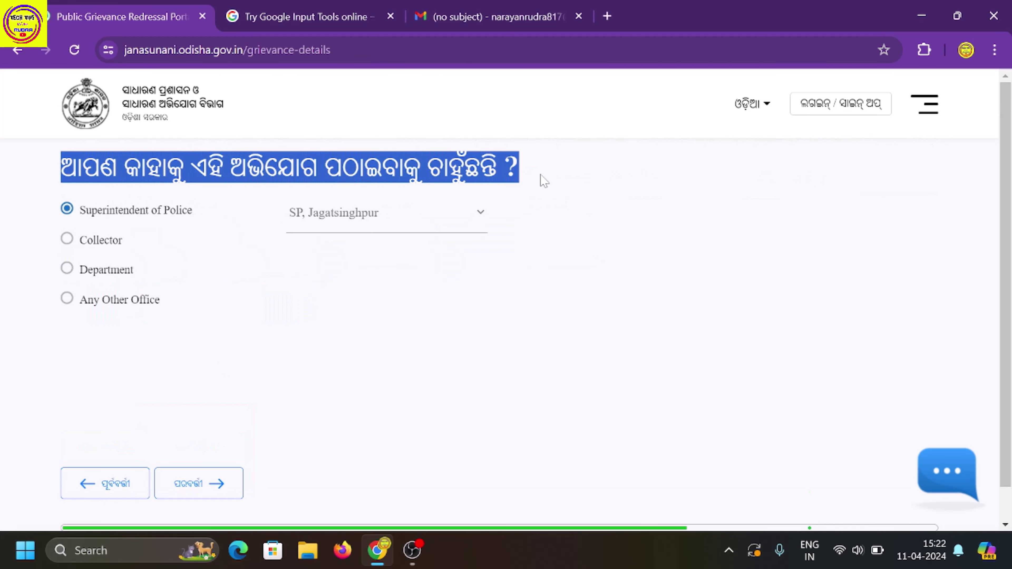
left_click(538, 187)
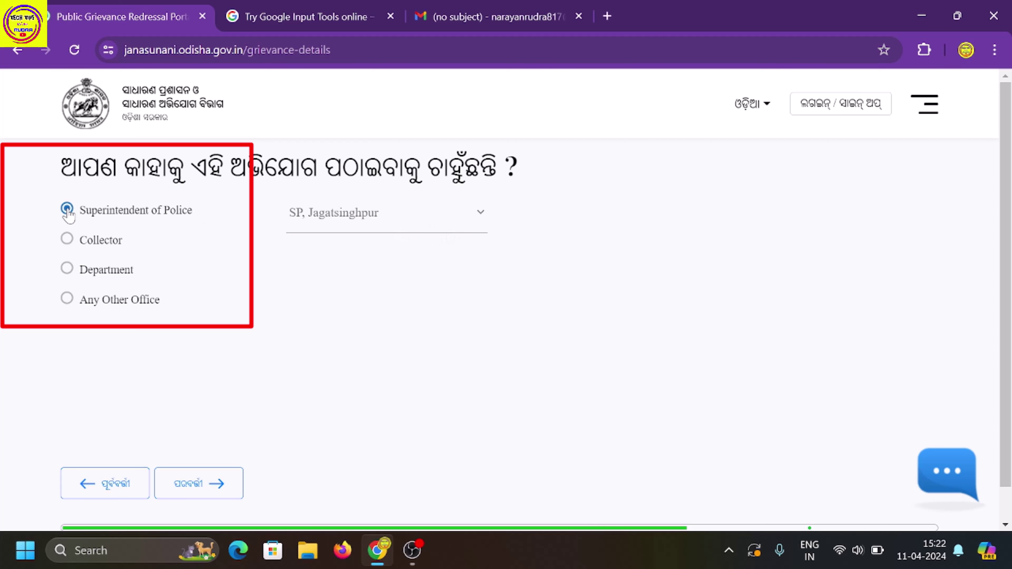
Step: Address the grievance to the Collector, choosing Collector, Jagatsinghpur, and continue to the registration confirmation
left_click(67, 239)
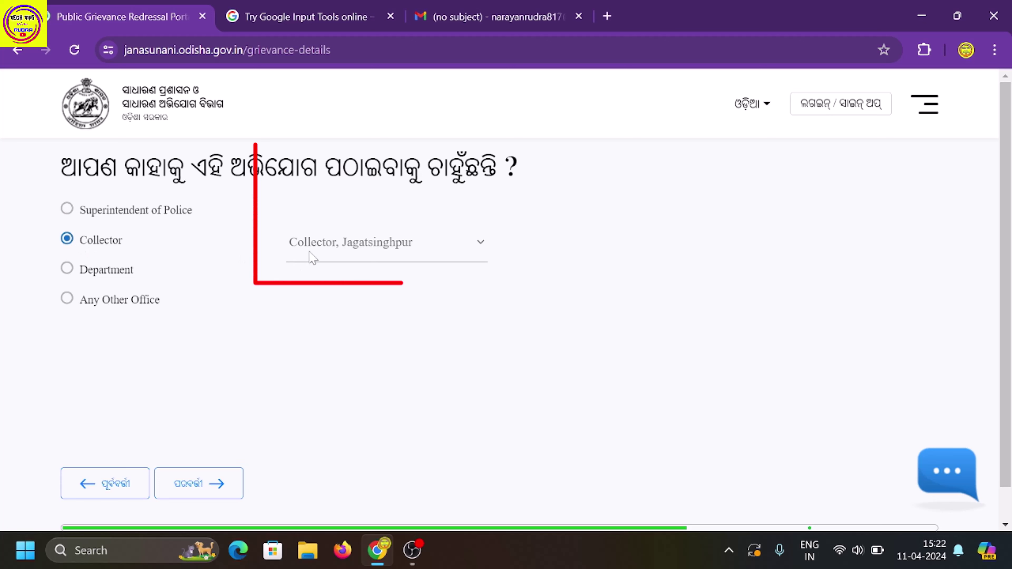
left_click(359, 254)
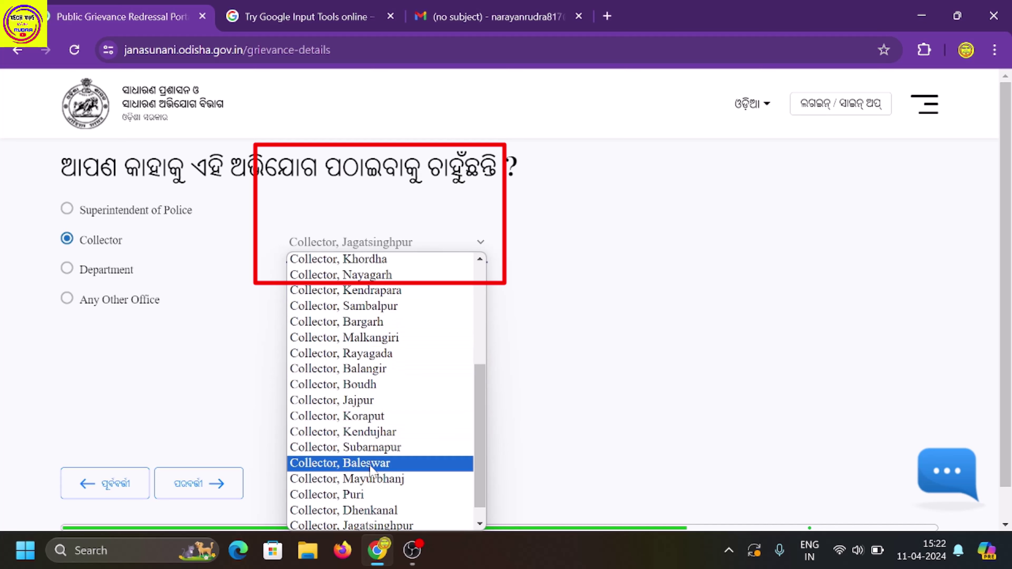
scroll(370, 470, "down", 1)
left_click(373, 507)
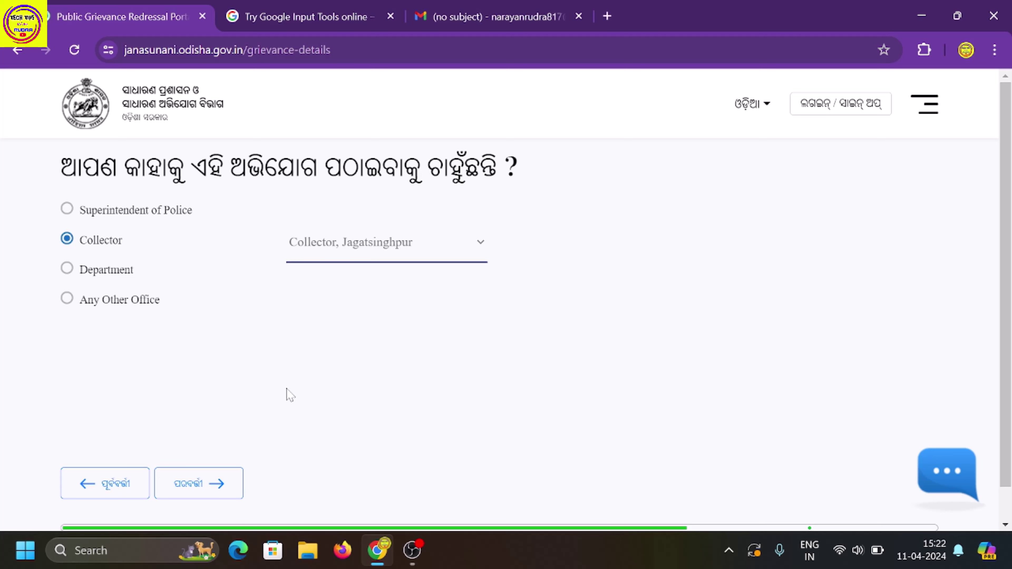
left_click(187, 483)
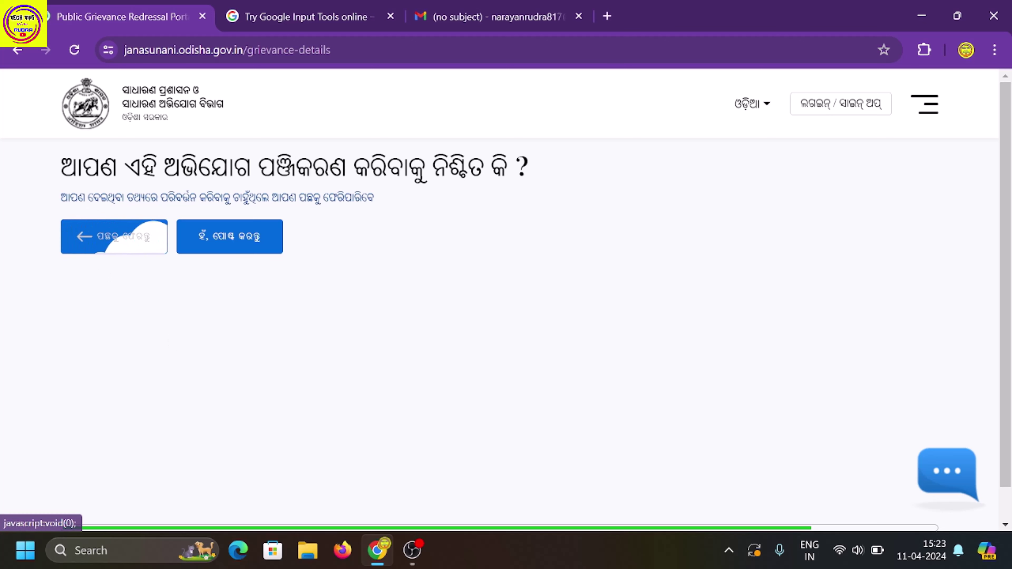
Step: Review the confirmation question and post the grievance for registration
left_click_drag(61, 166, 551, 181)
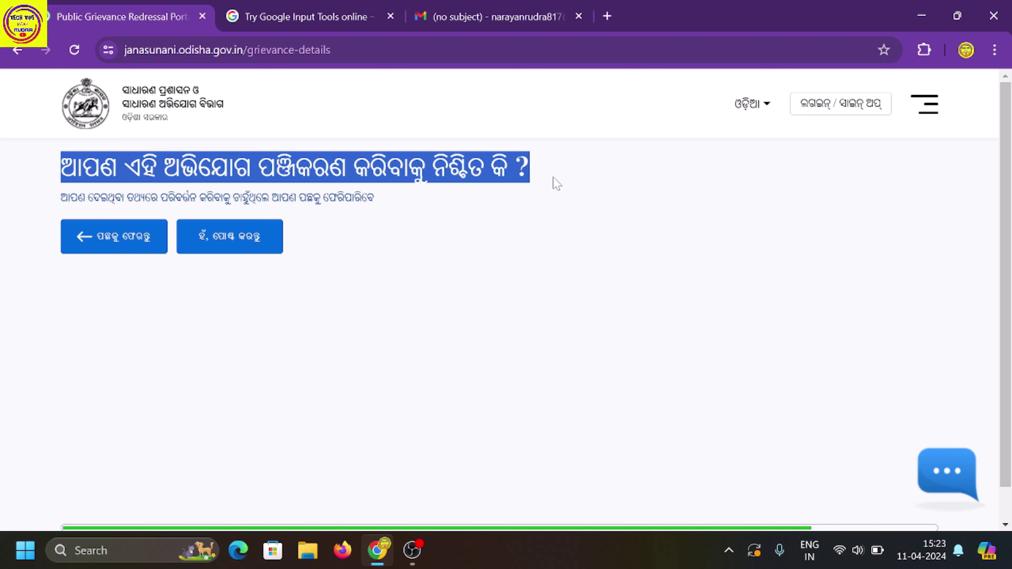
left_click(552, 206)
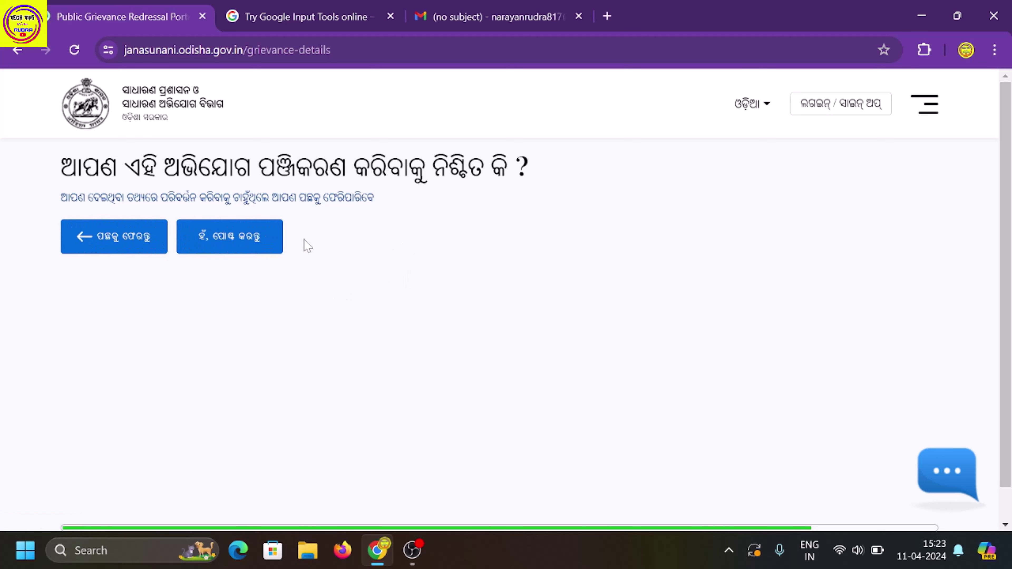
left_click(224, 240)
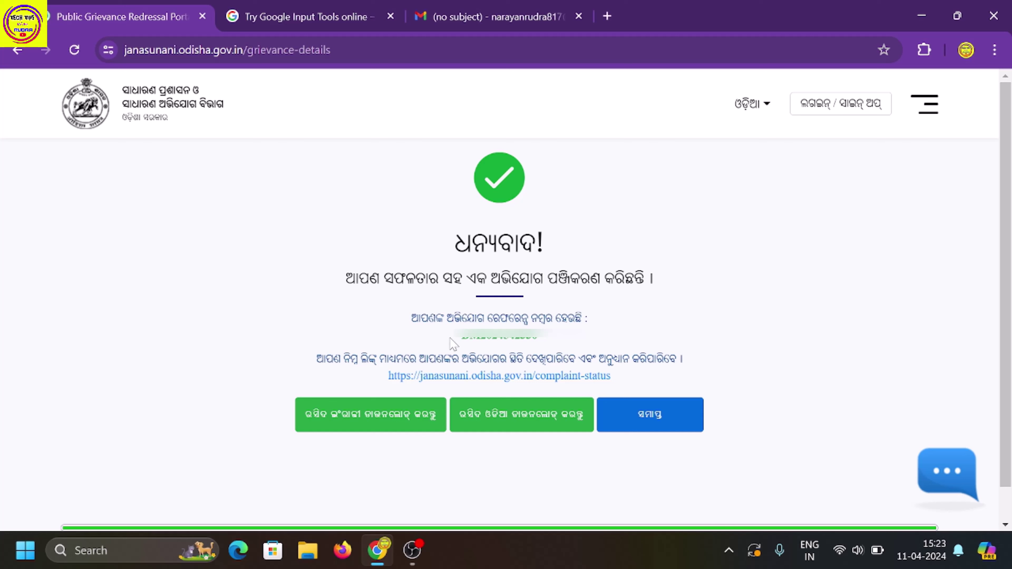
Step: Check the grievance's reference number and download the acknowledgement receipt in Odia
left_click_drag(462, 340, 548, 348)
left_click(556, 346)
left_click(501, 421)
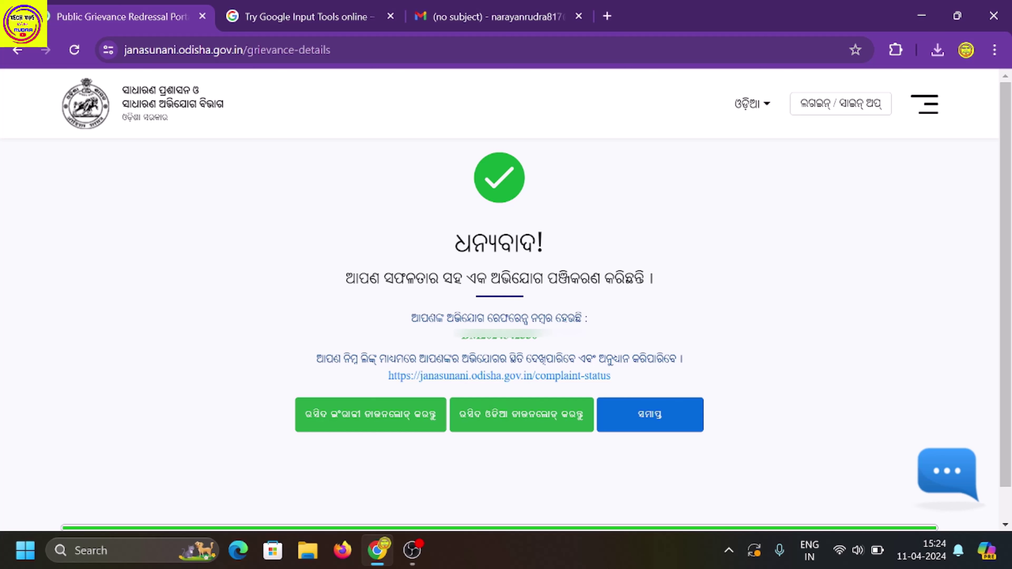
Step: Finish the grievance registration and dismiss the important notice on the portal's home page
left_click(660, 417)
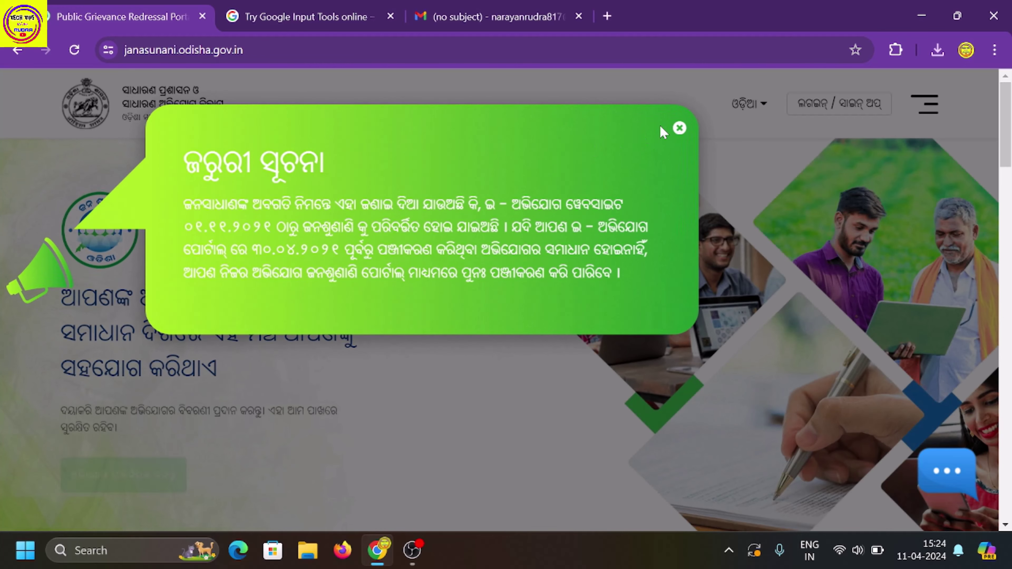
key("Escape")
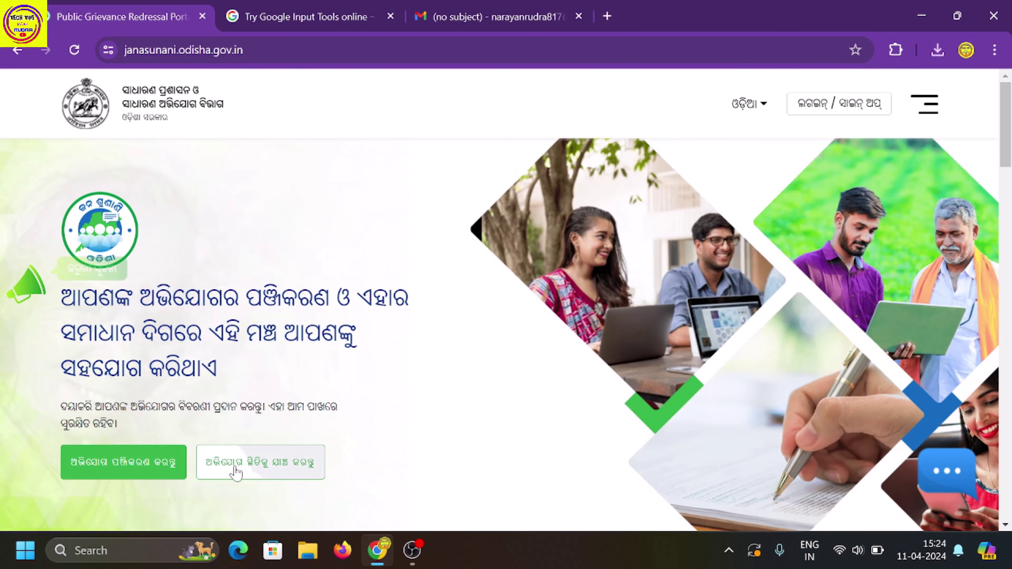